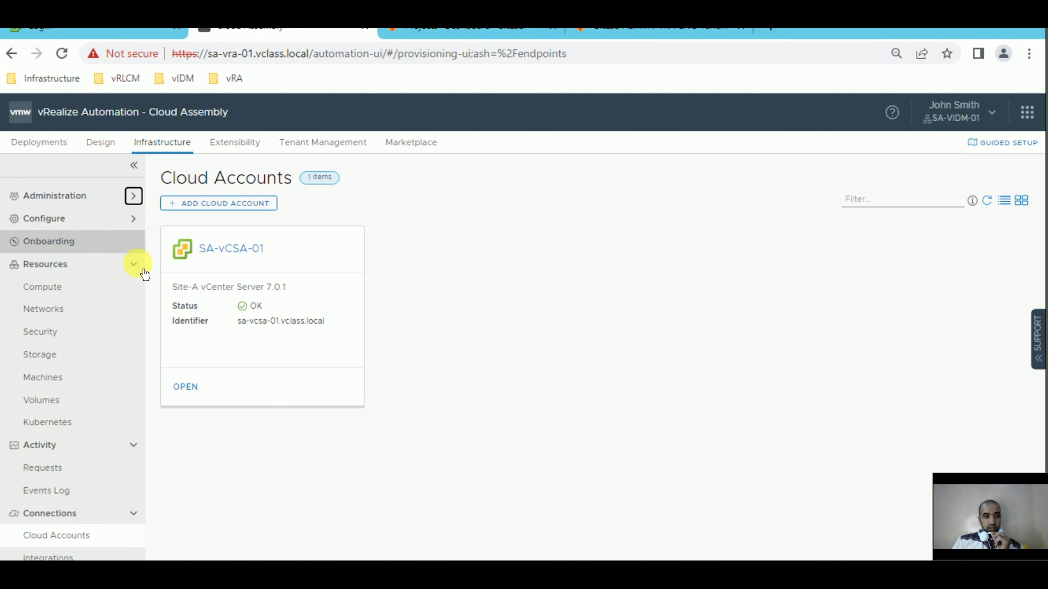
Open the Integrations page and start a new integration of the Terraform Runtime type.
{"action": "left_click", "coordinate": [140, 269]}
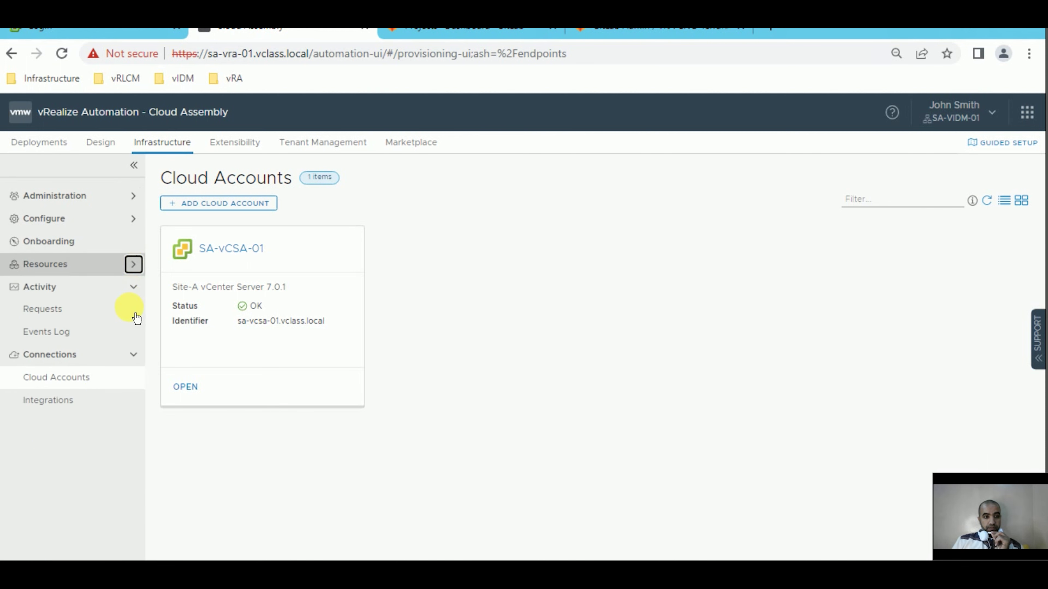
{"action": "left_click", "coordinate": [52, 408]}
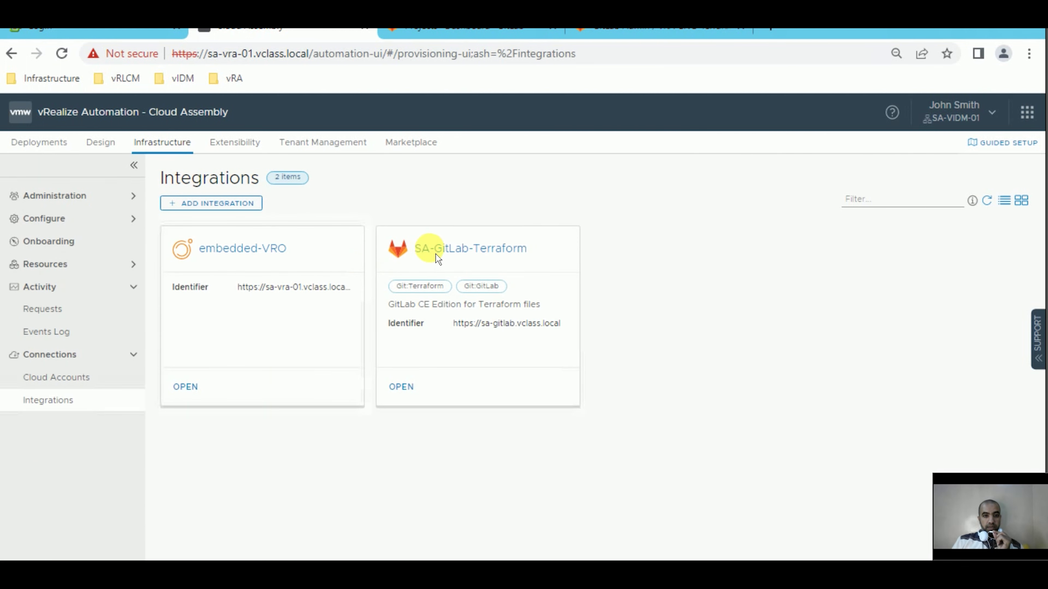
{"action": "left_click", "coordinate": [219, 211]}
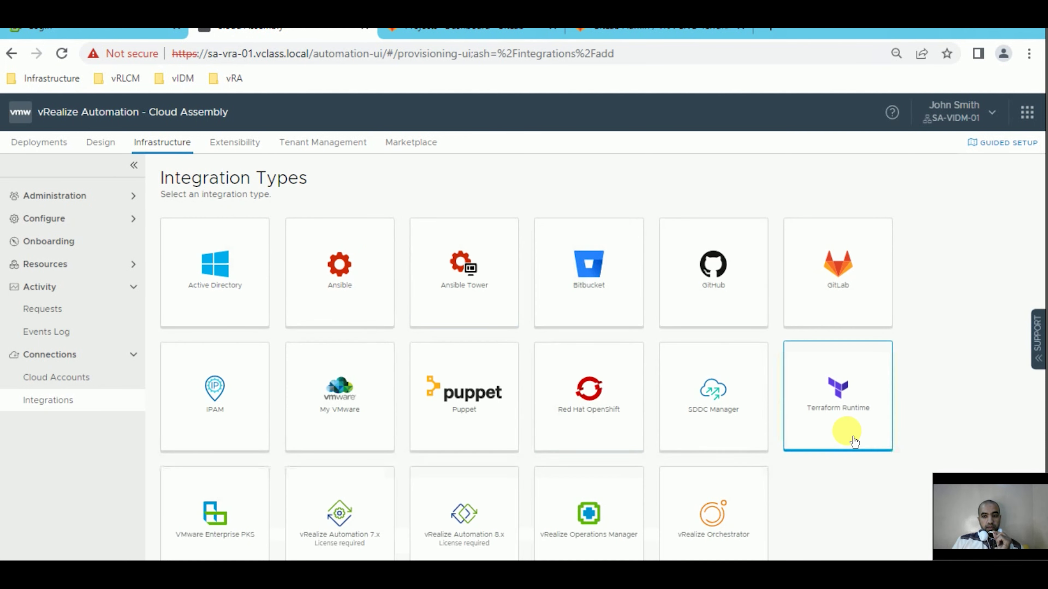
{"action": "left_click", "coordinate": [853, 413]}
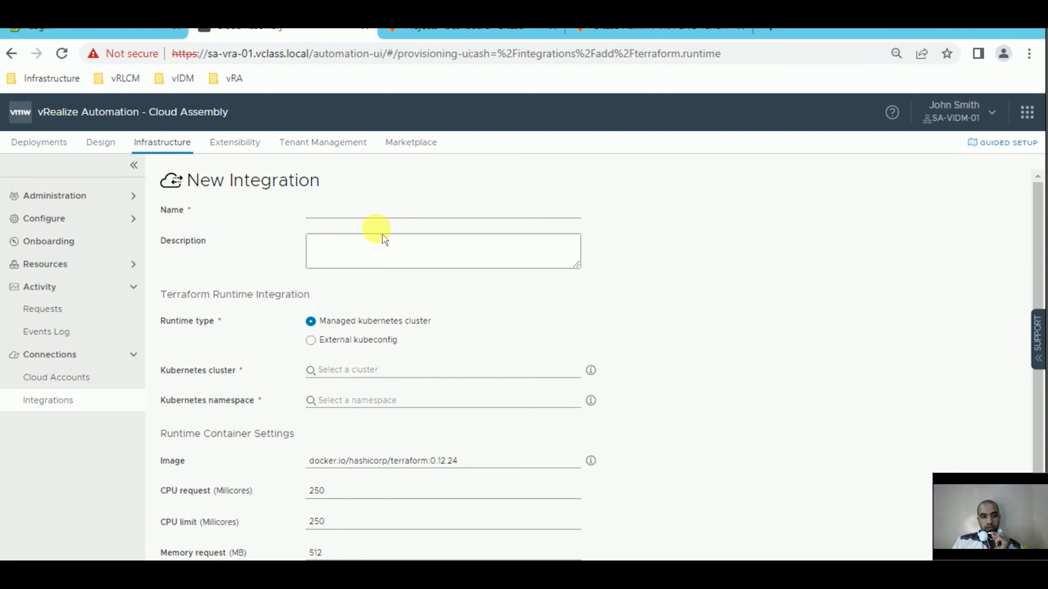
Name the integration SA-Terraform and enter the description "Runtime Terraform integration with an external Kubernetes cluster".
{"action": "left_click", "coordinate": [379, 220]}
{"action": "type", "text": "SA-Terraform"}
{"action": "left_click", "coordinate": [364, 243]}
{"action": "type", "text": "Runtime Terraform integration with an external Kubernetes cluster"}
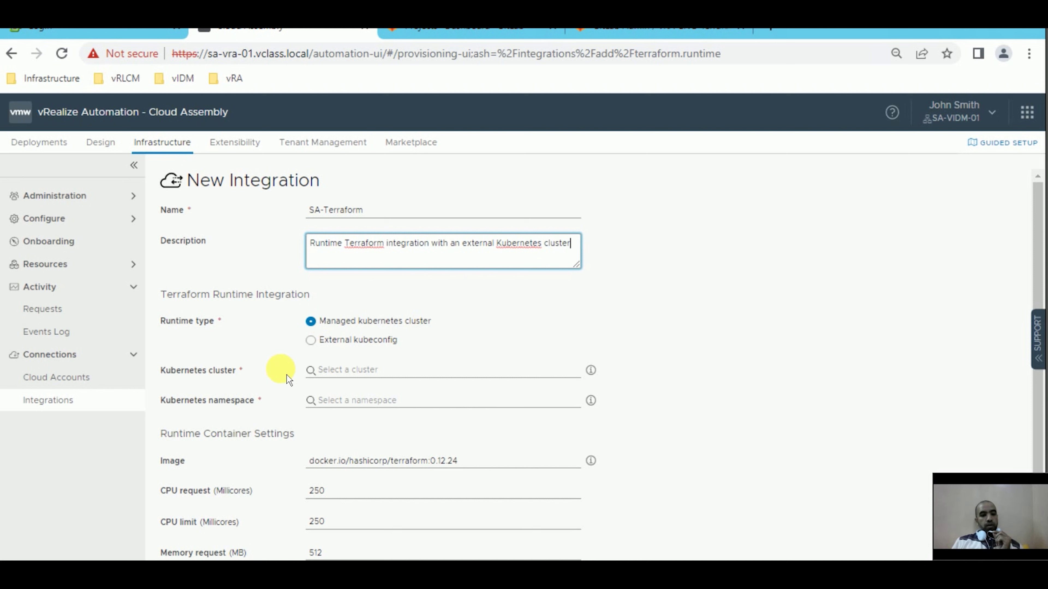
Choose K8S-Master as the managed Kubernetes cluster and ra-terraform as the Kubernetes namespace.
{"action": "left_click", "coordinate": [358, 370]}
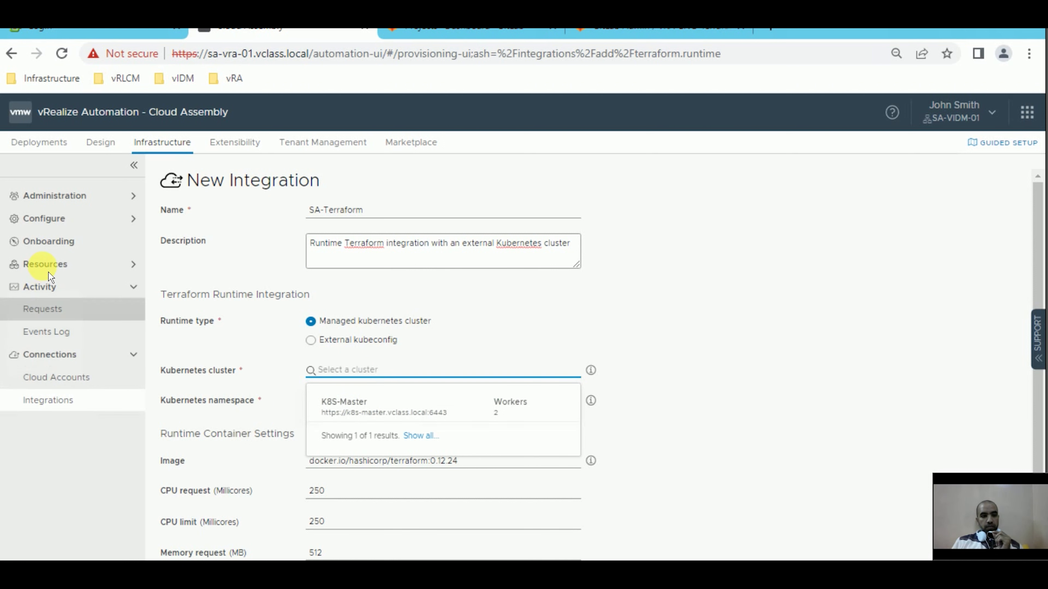
{"action": "left_click", "coordinate": [363, 406]}
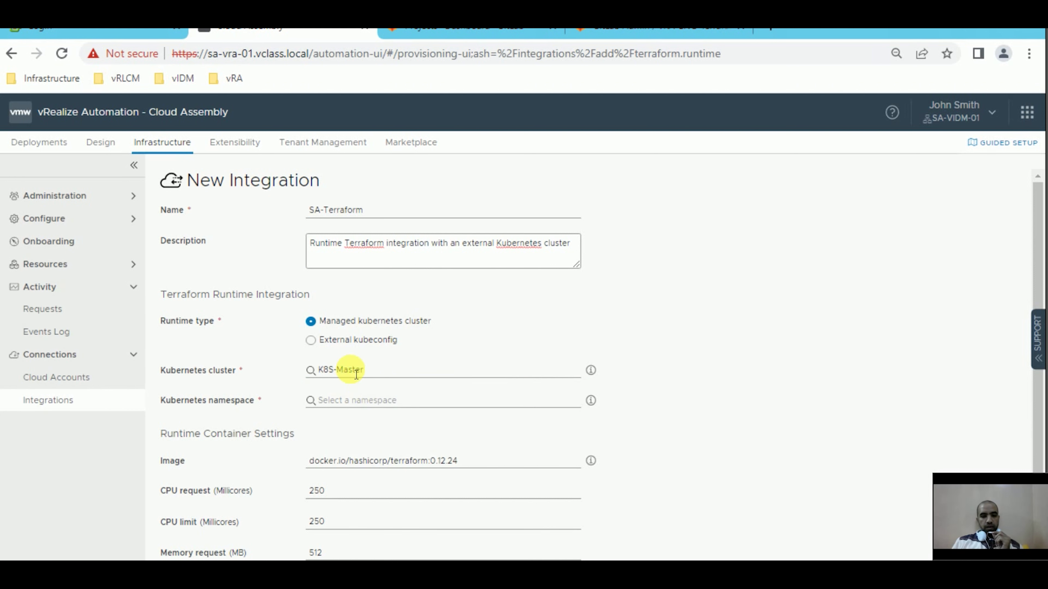
{"action": "left_click", "coordinate": [347, 406]}
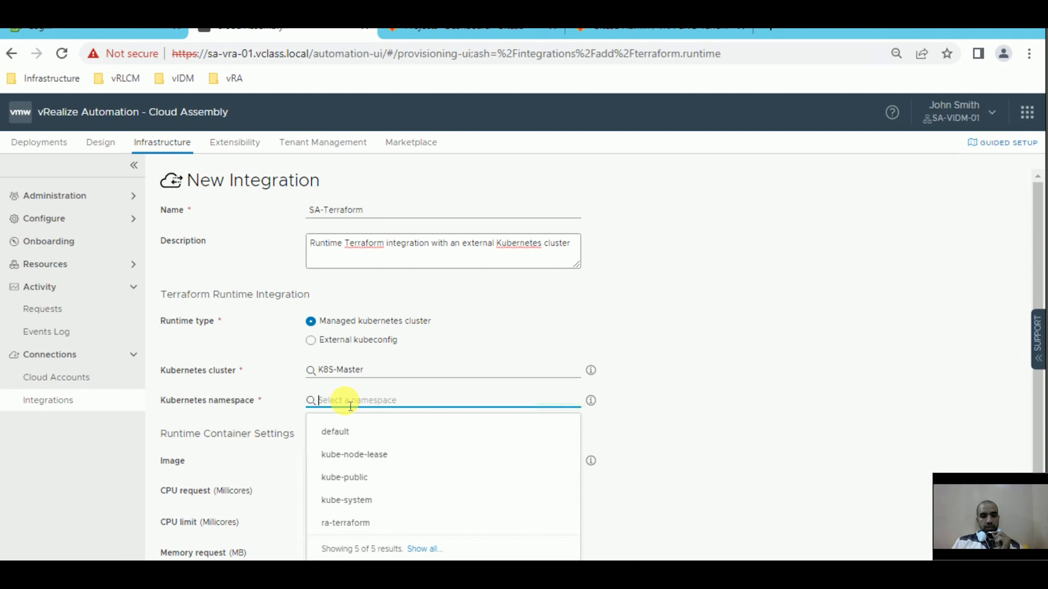
{"action": "left_click", "coordinate": [362, 532]}
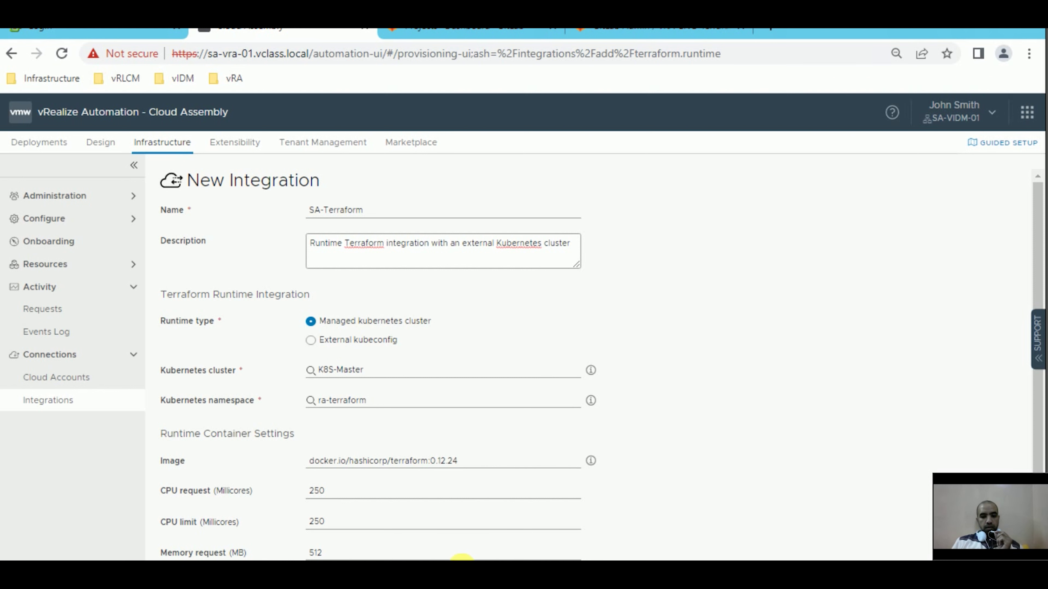
Change the runtime container image to docker.io/hashicorp/terraform:0.12.29.
{"action": "scroll", "coordinate": [338, 267], "scroll_direction": "down", "scroll_amount": 2}
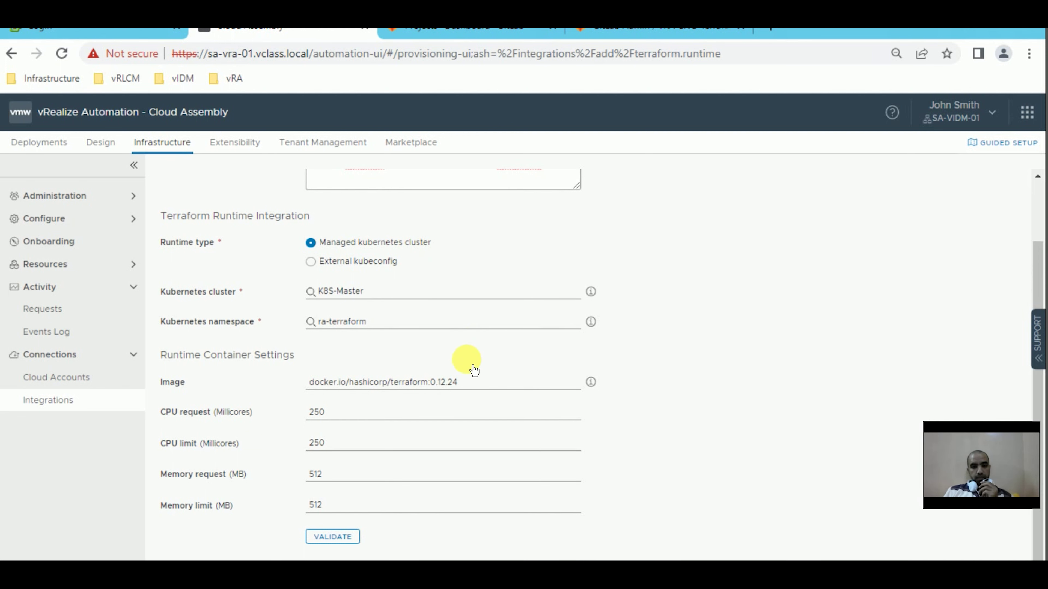
{"action": "left_click", "coordinate": [459, 383]}
{"action": "key", "text": "BackSpace"}
{"action": "type", "text": "9"}
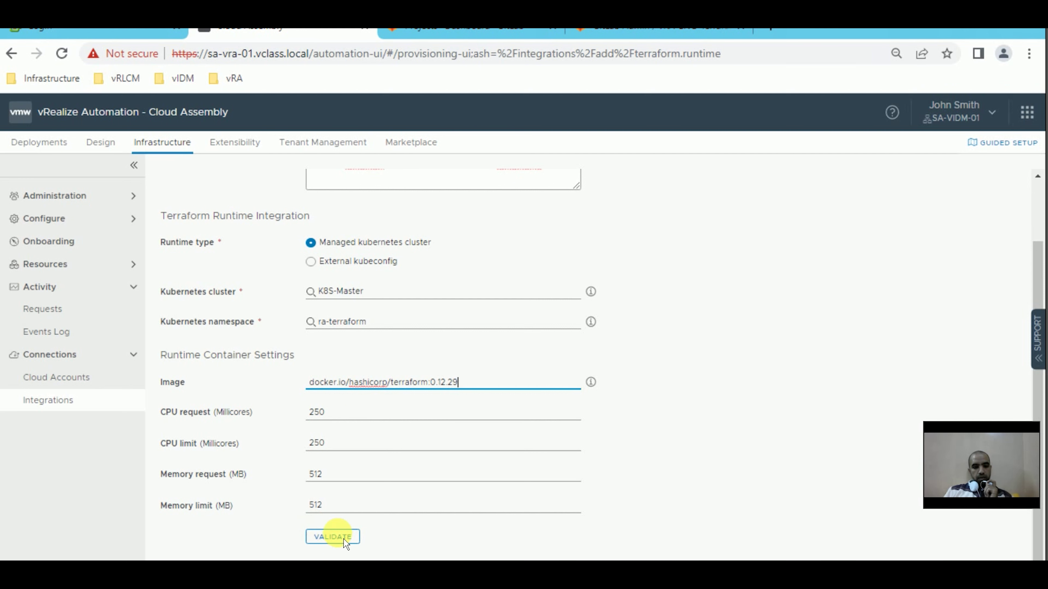
Validate the new integration's settings and add it to the integrations list.
{"action": "left_click", "coordinate": [333, 537]}
{"action": "scroll", "coordinate": [332, 322], "scroll_direction": "up", "scroll_amount": 2}
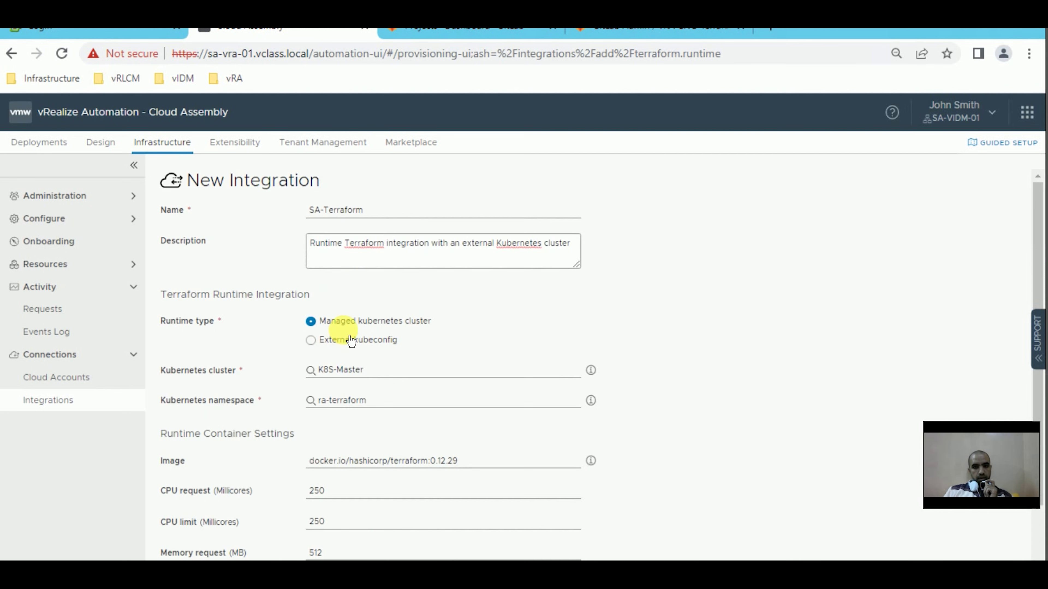
{"action": "scroll", "coordinate": [299, 293], "scroll_direction": "down", "scroll_amount": 3}
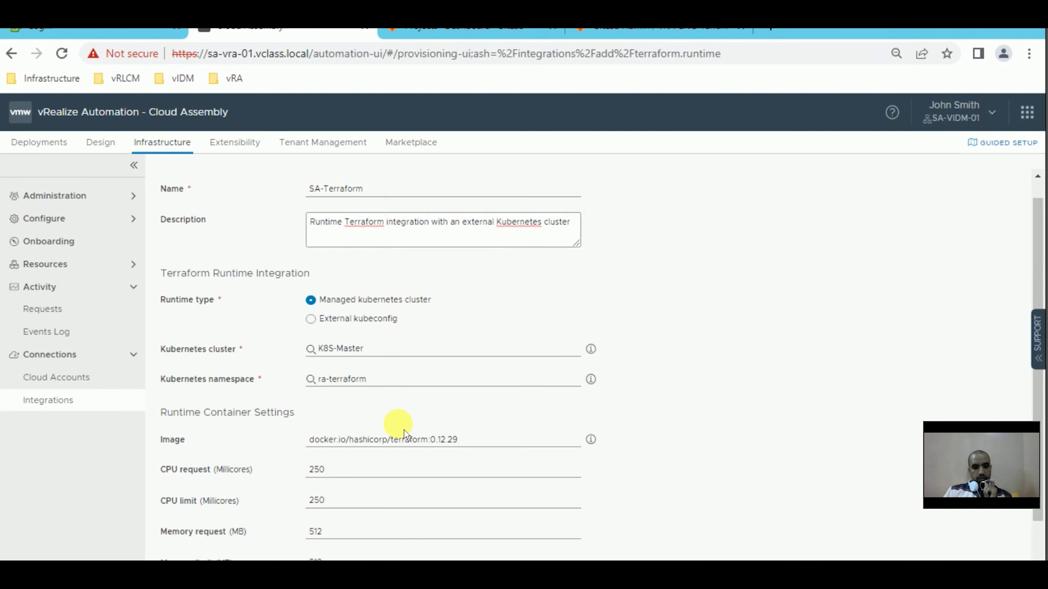
{"action": "left_click", "coordinate": [181, 559]}
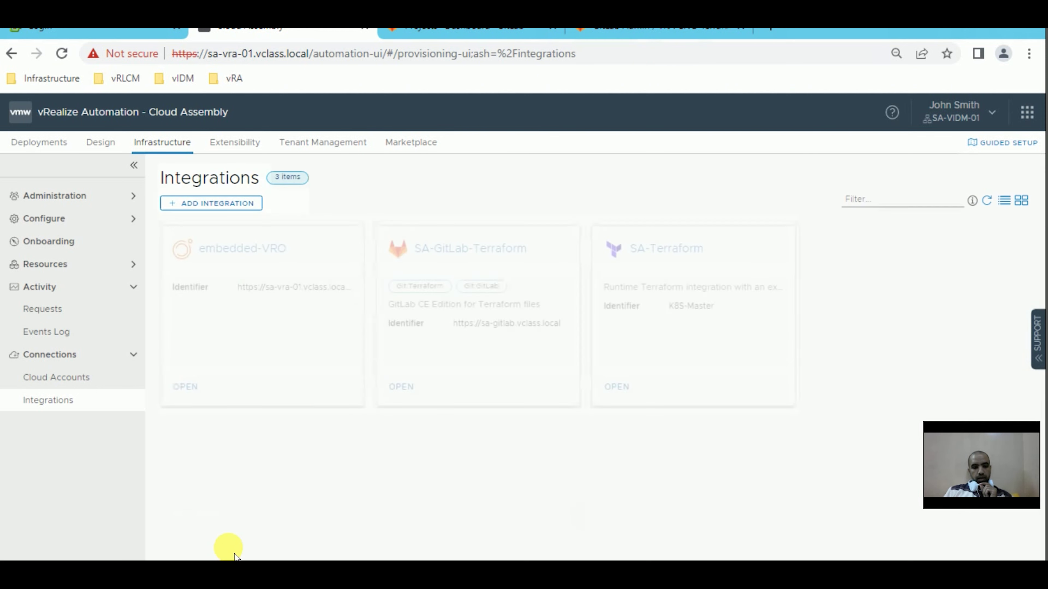
{"action": "left_click", "coordinate": [242, 213]}
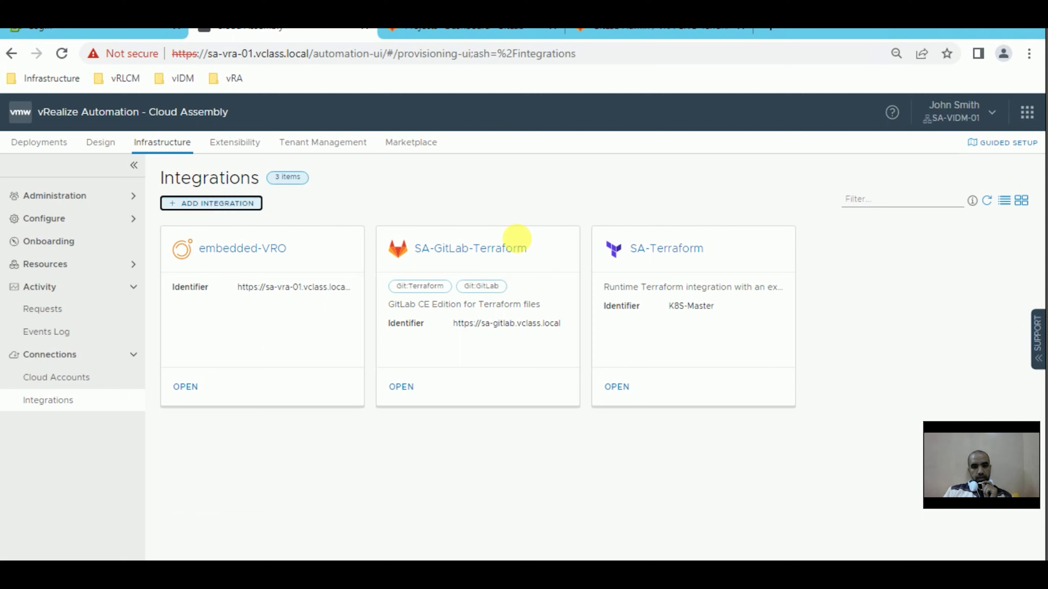
{"action": "mouse_move", "coordinate": [860, 402]}
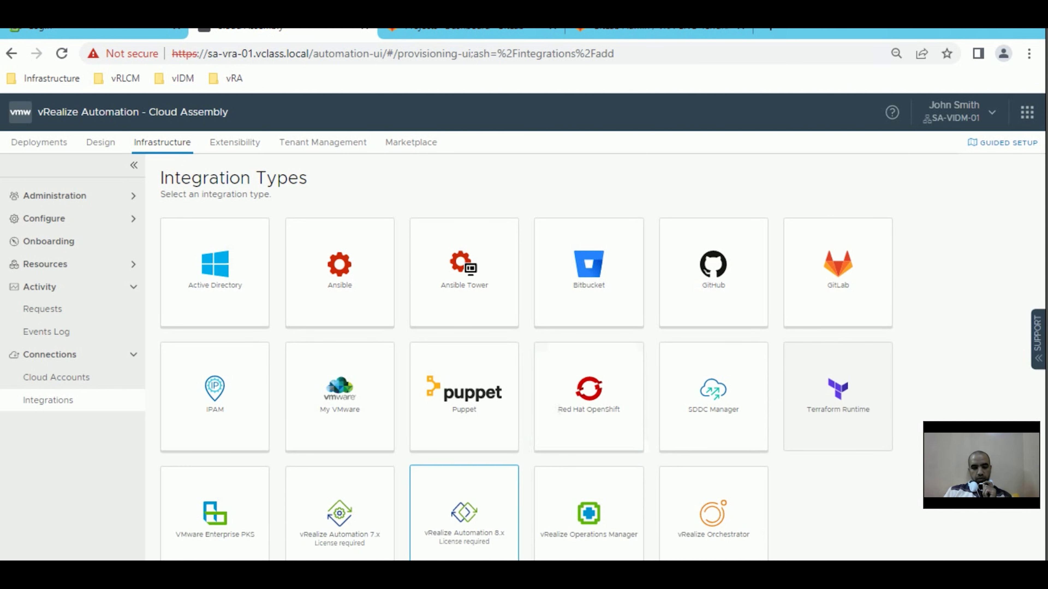
{"action": "key", "text": "alt+Left"}
Open the SA-Terraform integration for editing and switch its runtime type to External kubeconfig.
{"action": "left_click", "coordinate": [626, 395]}
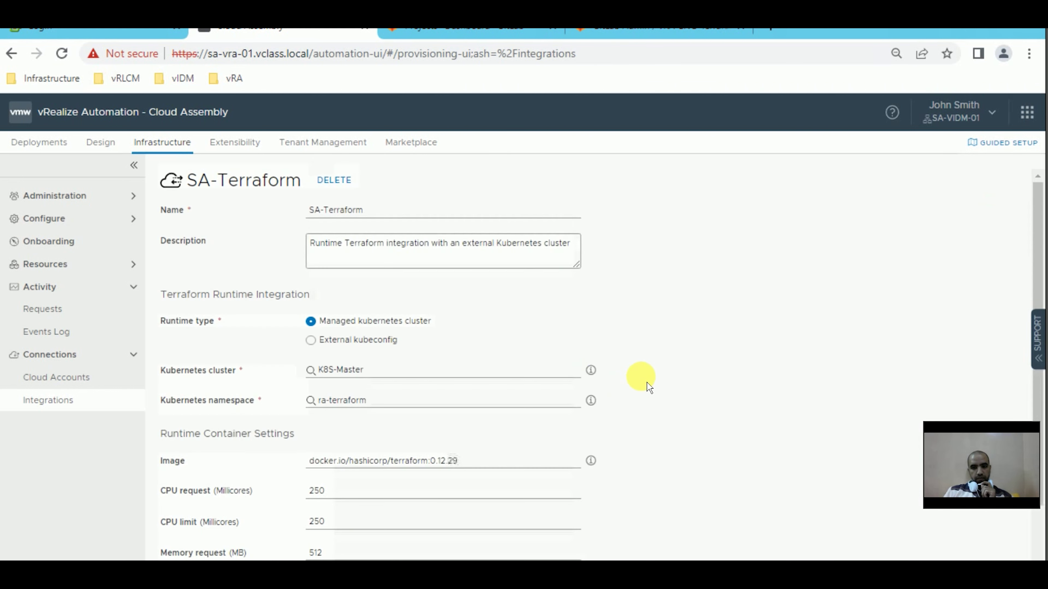
{"action": "left_click", "coordinate": [348, 347]}
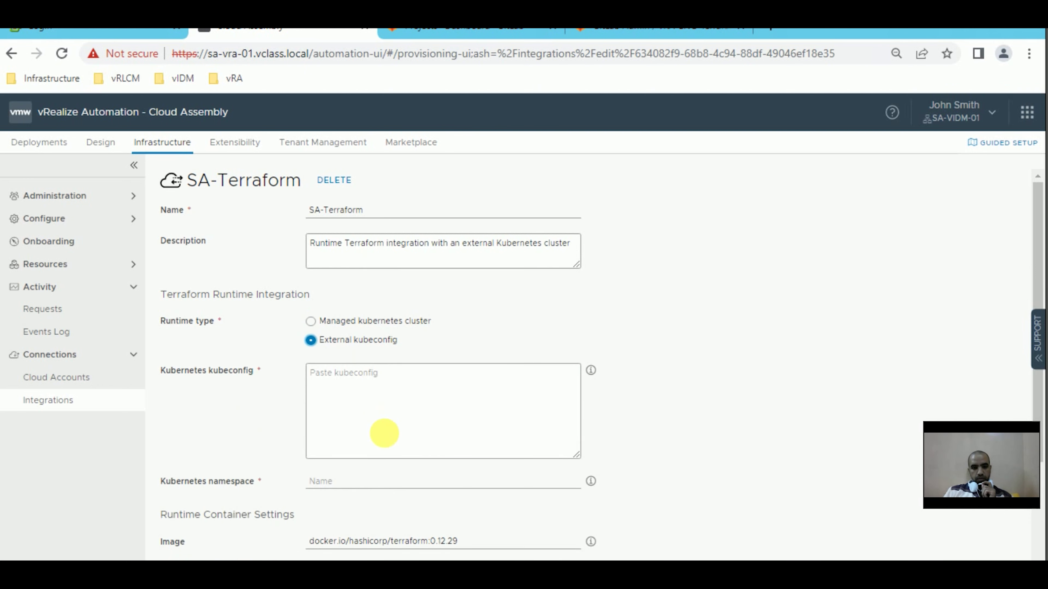
{"action": "scroll", "coordinate": [396, 442], "scroll_direction": "down", "scroll_amount": 2}
{"action": "left_click", "coordinate": [349, 410]}
{"action": "left_click", "coordinate": [387, 317]}
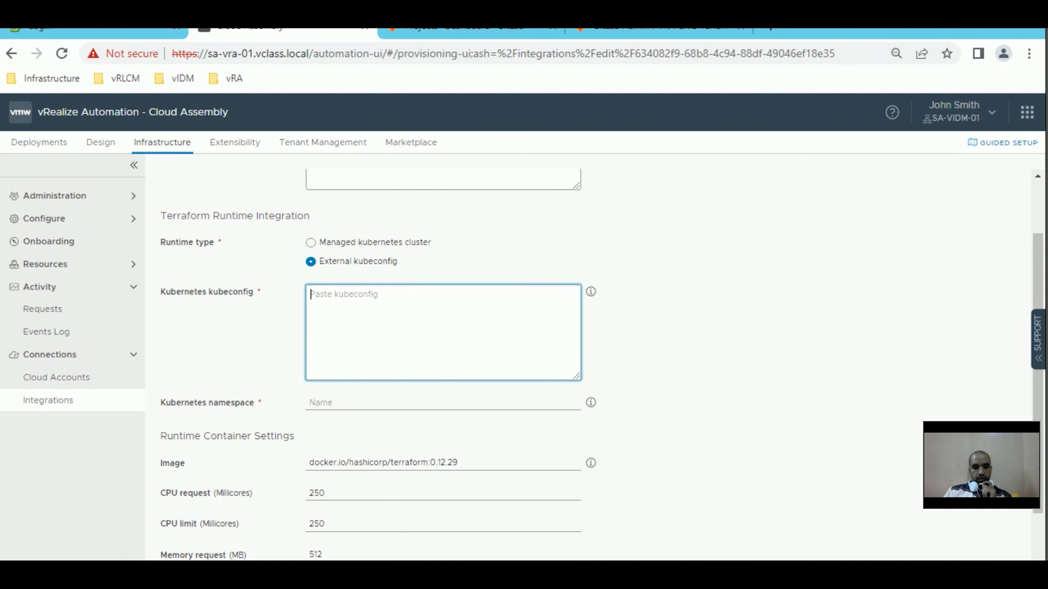
Switch to File Explorer, open kubeconfig.txt from the Terraform folder in Notepad++ and copy its entire contents.
{"action": "key", "text": "alt+Tab"}
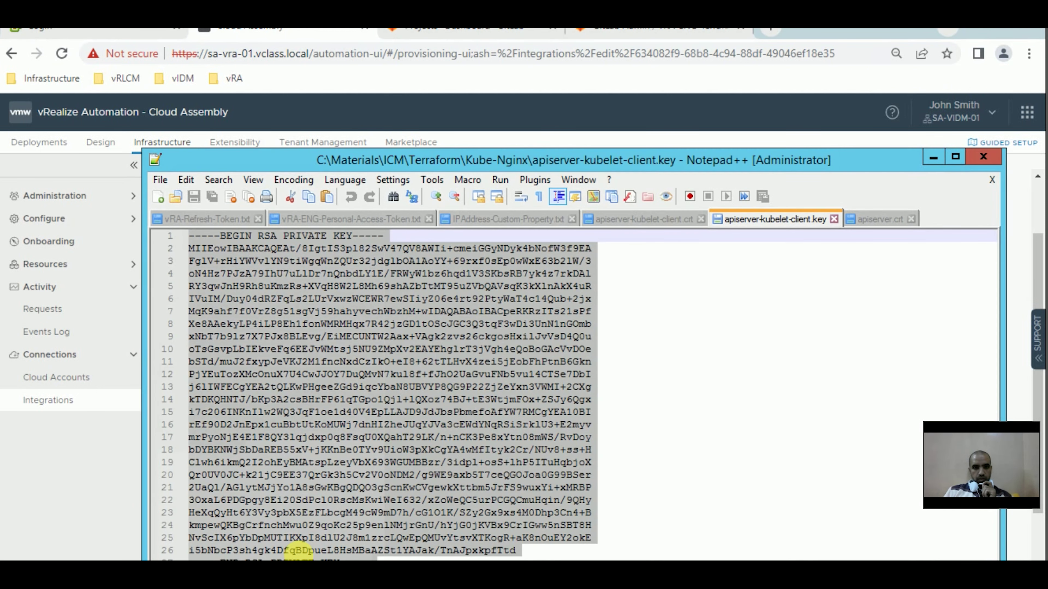
{"action": "key", "text": "alt+Tab"}
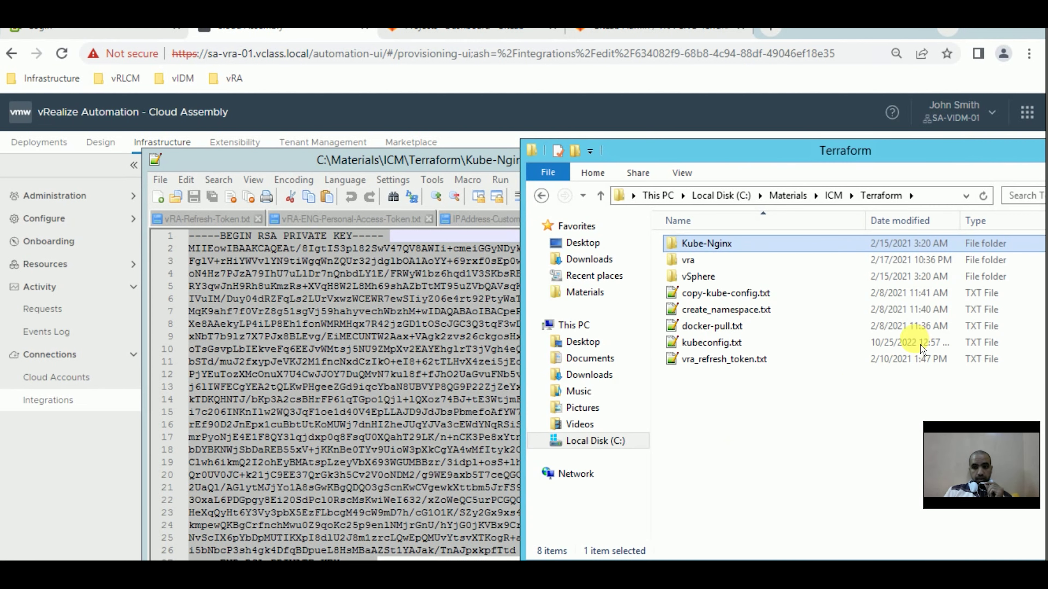
{"action": "left_click", "coordinate": [761, 348]}
{"action": "right_click", "coordinate": [754, 346]}
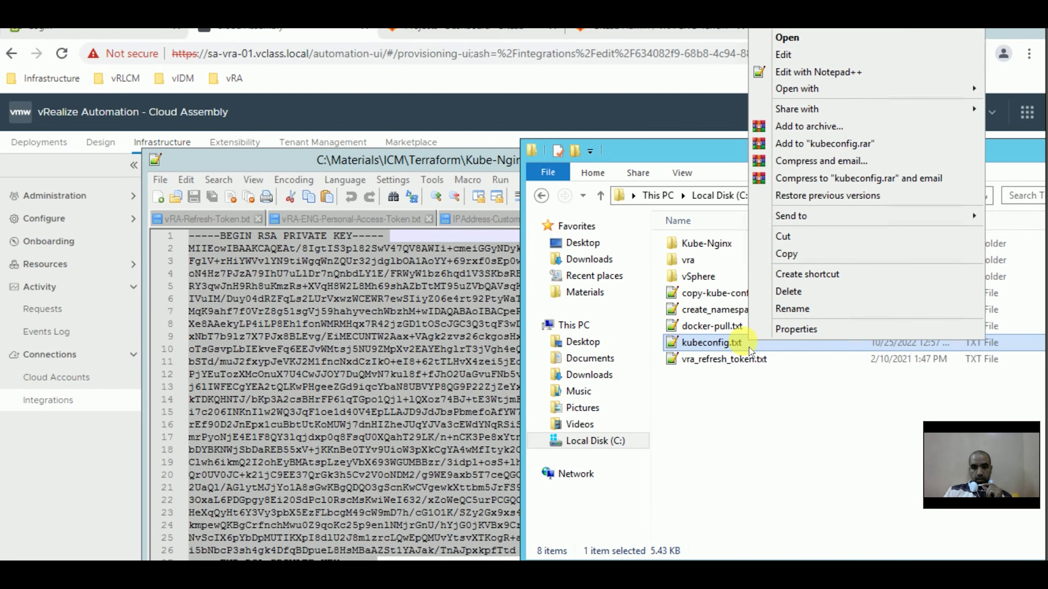
{"action": "key", "text": "Return"}
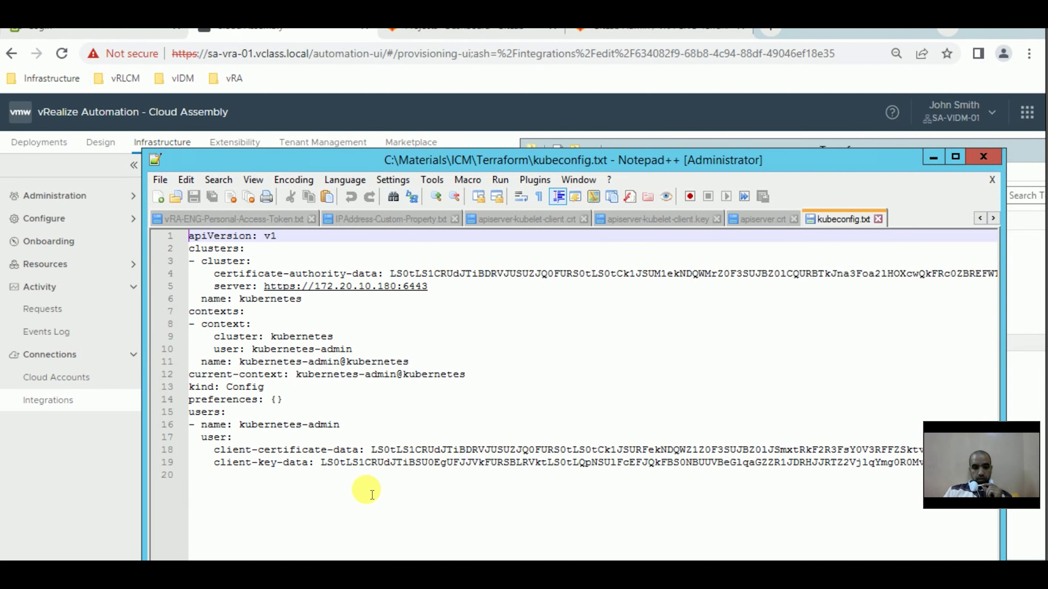
{"action": "left_click", "coordinate": [305, 483]}
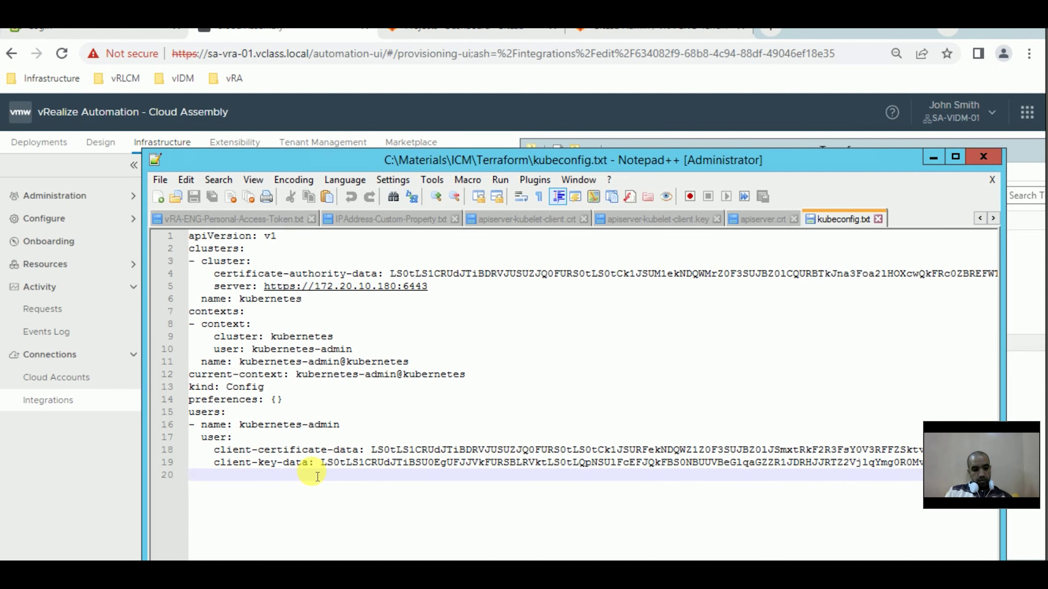
{"action": "key", "text": "ctrl+a"}
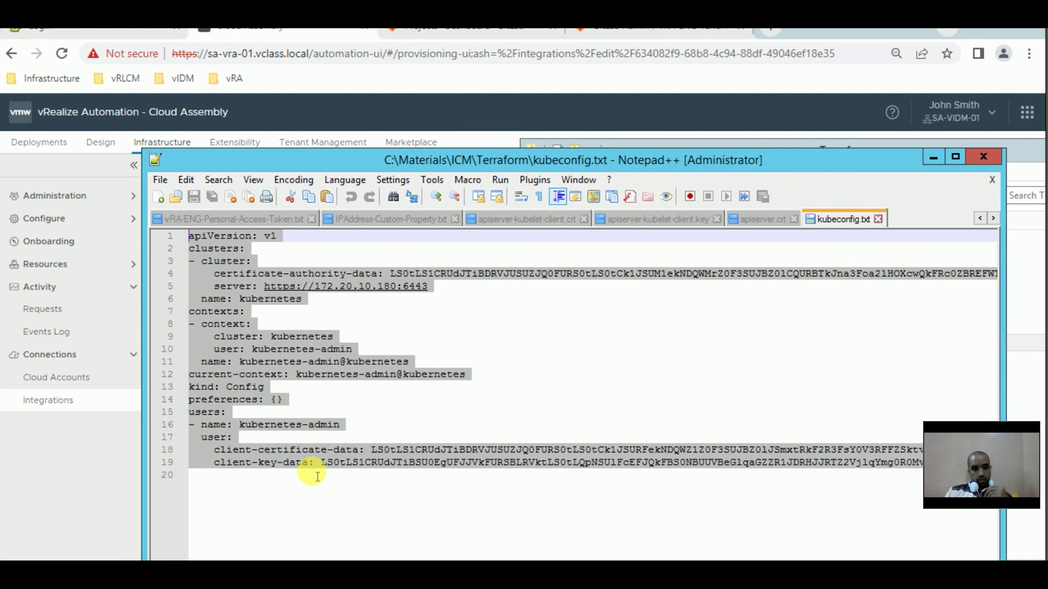
Switch back to the browser and paste the copied cluster credentials into the Kubernetes kubeconfig field.
{"action": "left_click", "coordinate": [63, 521]}
{"action": "left_click", "coordinate": [406, 341]}
{"action": "right_click", "coordinate": [402, 336]}
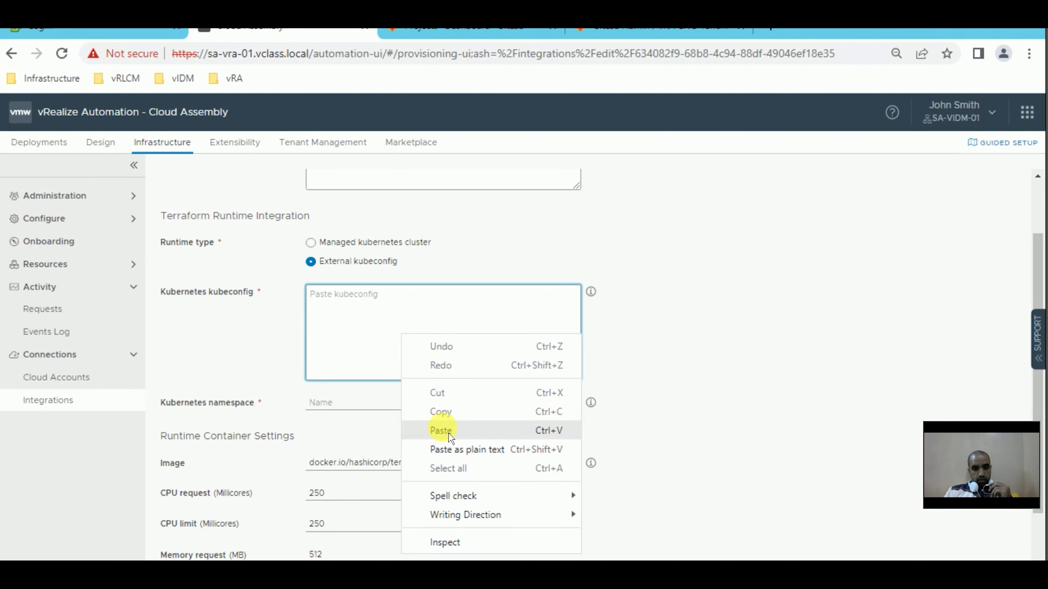
{"action": "left_click", "coordinate": [440, 431]}
Set the Kubernetes namespace to ra-terraform for the external kubeconfig and validate the credentials.
{"action": "left_click", "coordinate": [418, 402]}
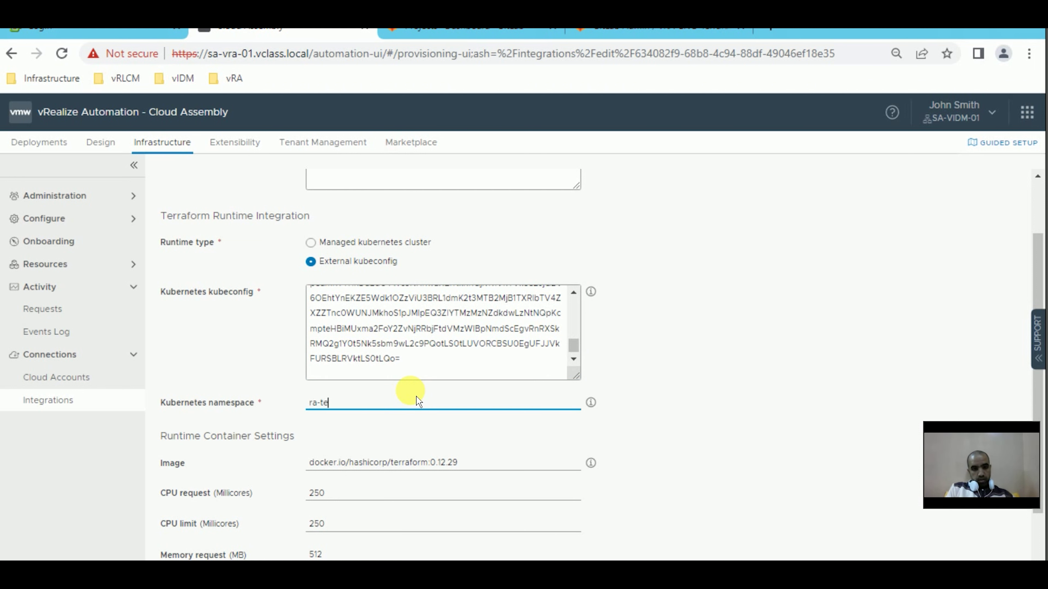
{"action": "type", "text": "ra-terraform"}
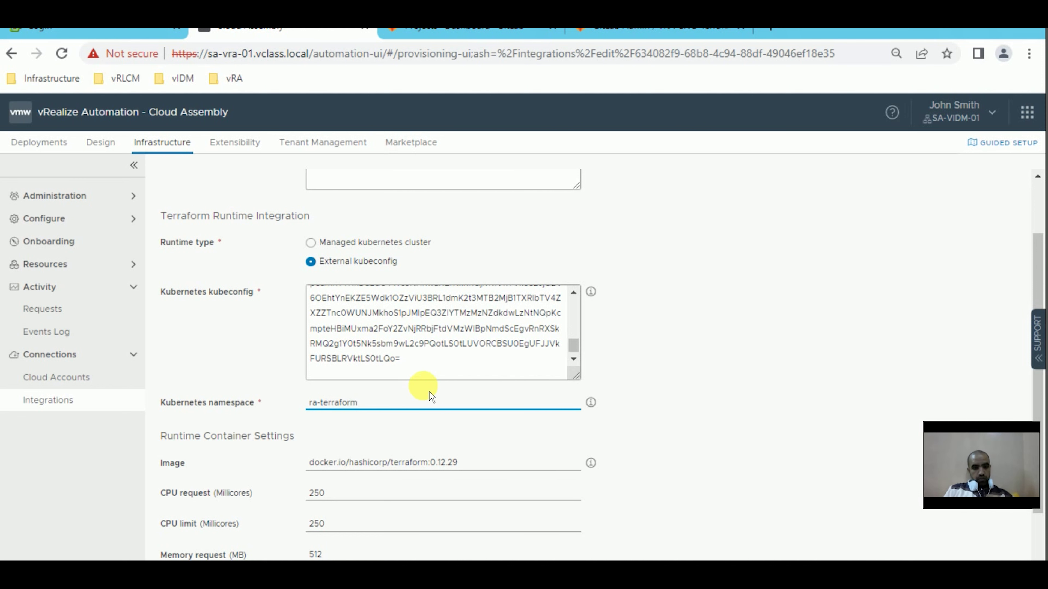
{"action": "scroll", "coordinate": [421, 392], "scroll_direction": "down", "scroll_amount": 3}
{"action": "left_click", "coordinate": [336, 515]}
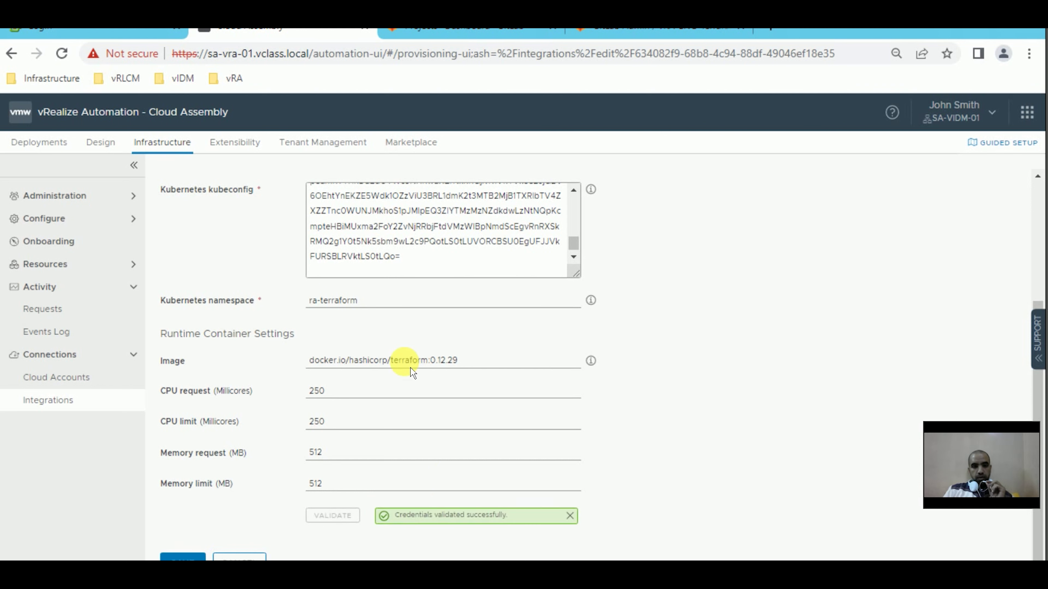
Set the runtime type to Managed kubernetes cluster, choosing the K8S-Master cluster and the ra-terraform namespace.
{"action": "scroll", "coordinate": [410, 368], "scroll_direction": "up", "scroll_amount": 4}
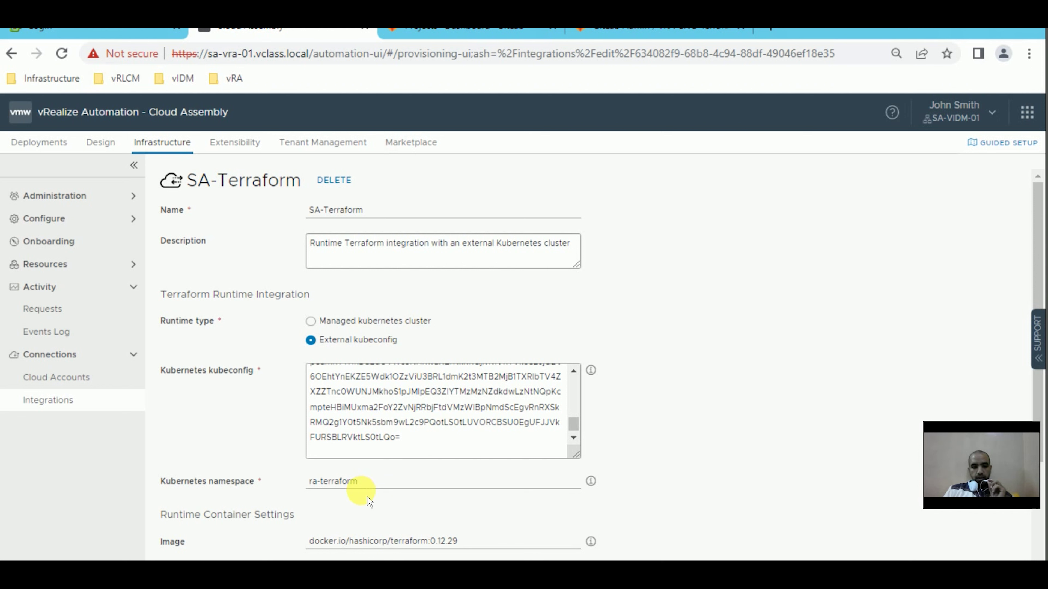
{"action": "left_click", "coordinate": [399, 330]}
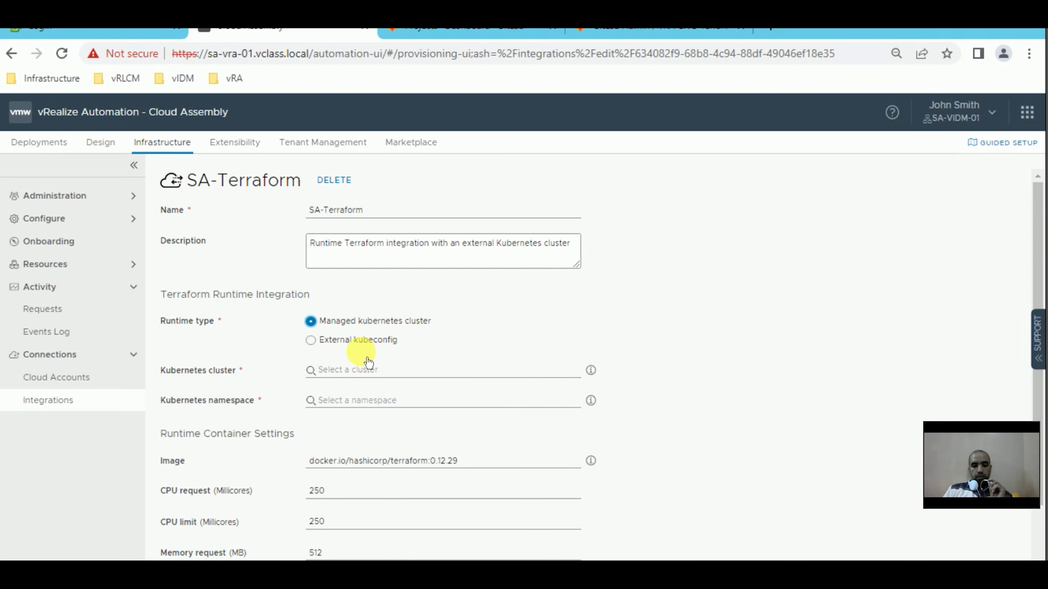
{"action": "left_click", "coordinate": [408, 378]}
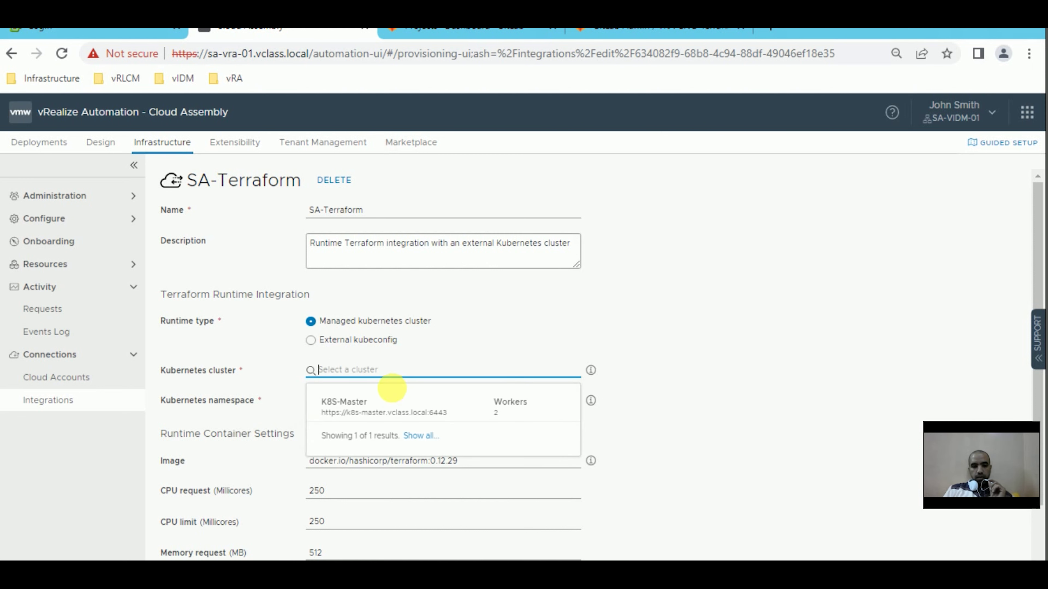
{"action": "left_click", "coordinate": [396, 416]}
{"action": "left_click", "coordinate": [362, 401]}
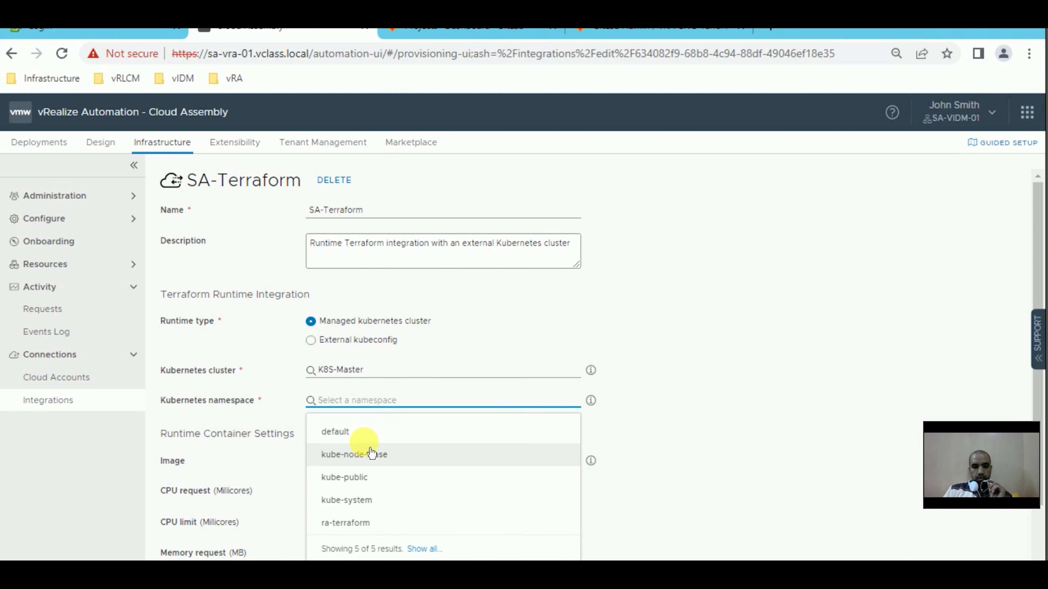
{"action": "left_click", "coordinate": [363, 522]}
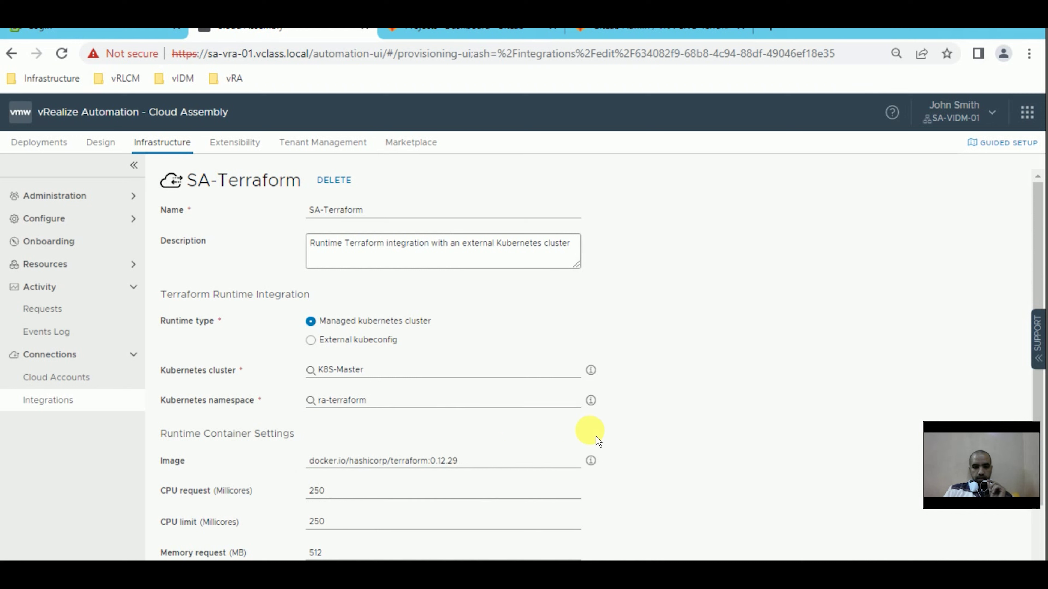
{"action": "scroll", "coordinate": [594, 433], "scroll_direction": "down", "scroll_amount": 2}
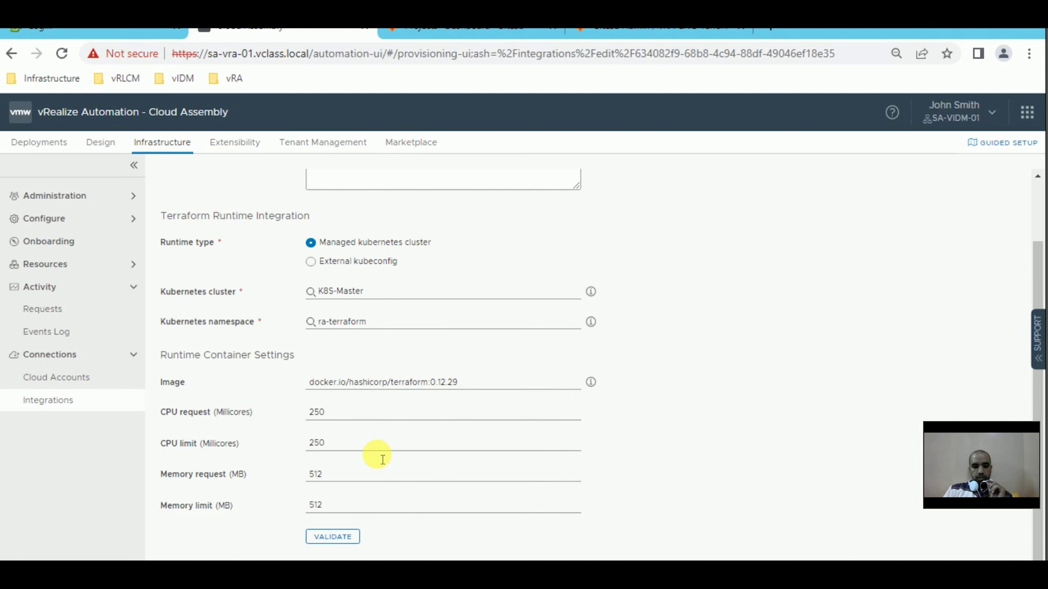
Validate the Terraform runtime settings for the managed Kubernetes cluster and save the SA-Terraform integration.
{"action": "scroll", "coordinate": [397, 428], "scroll_direction": "down", "scroll_amount": 1}
{"action": "left_click", "coordinate": [347, 517]}
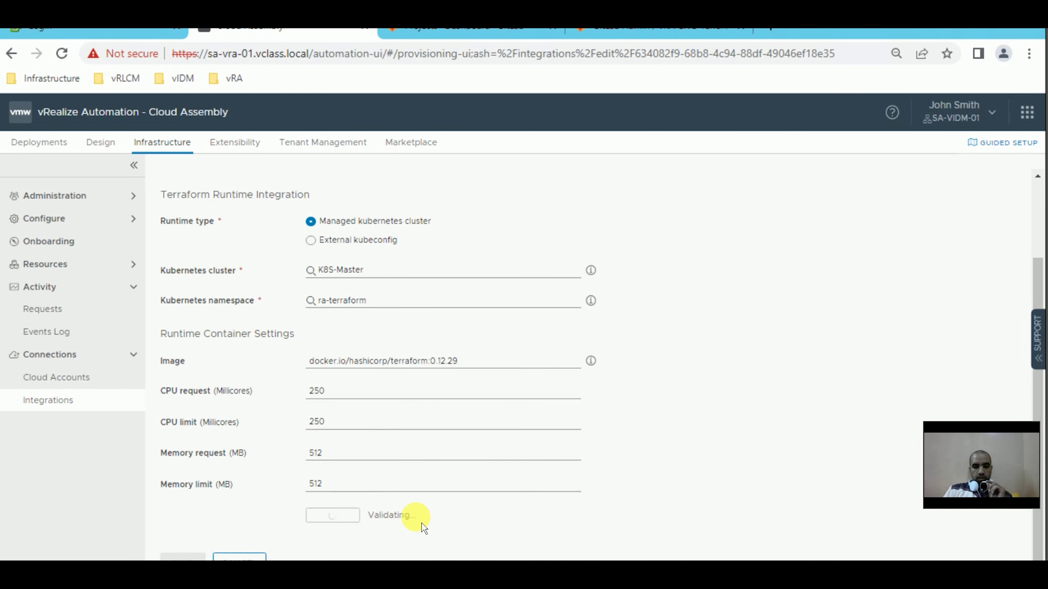
{"action": "left_click", "coordinate": [189, 557]}
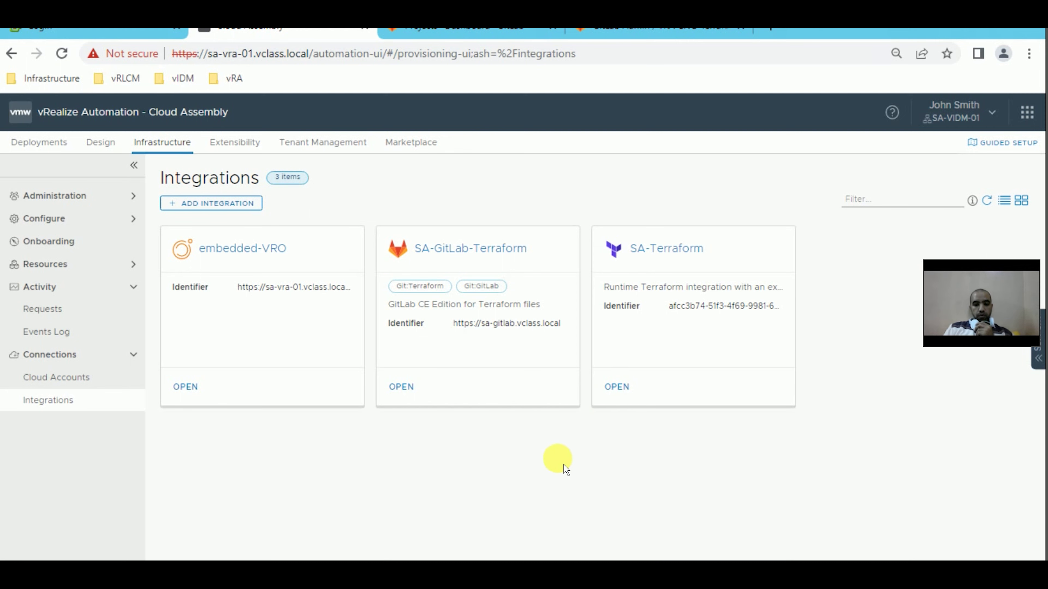
Check the lab outline, open the configured Terraform versions and review the details of version 0.12.29 without changing them.
{"action": "key", "text": "alt+Tab"}
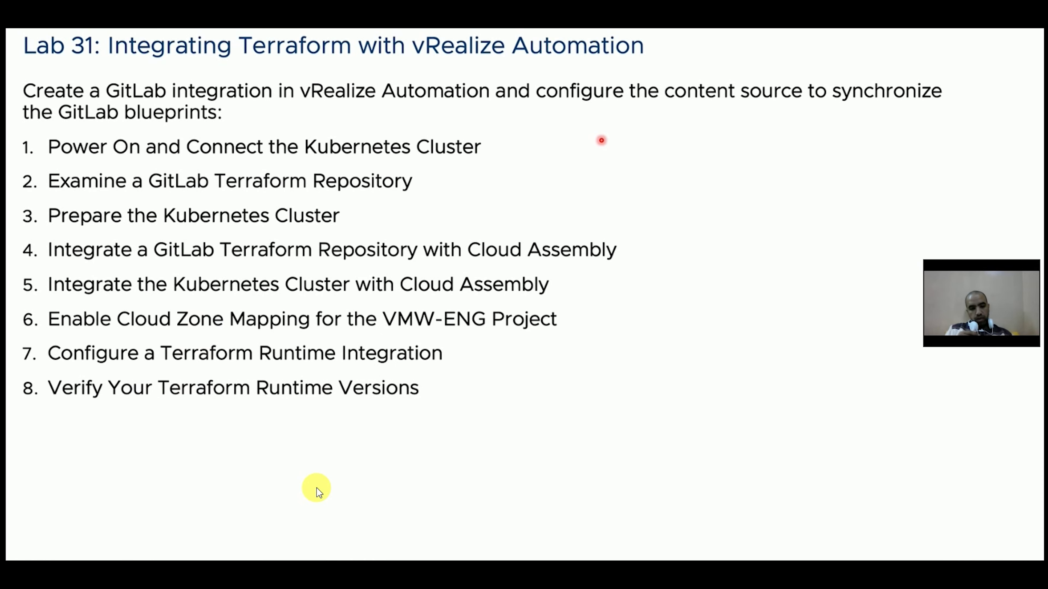
{"action": "key", "text": "alt+Tab"}
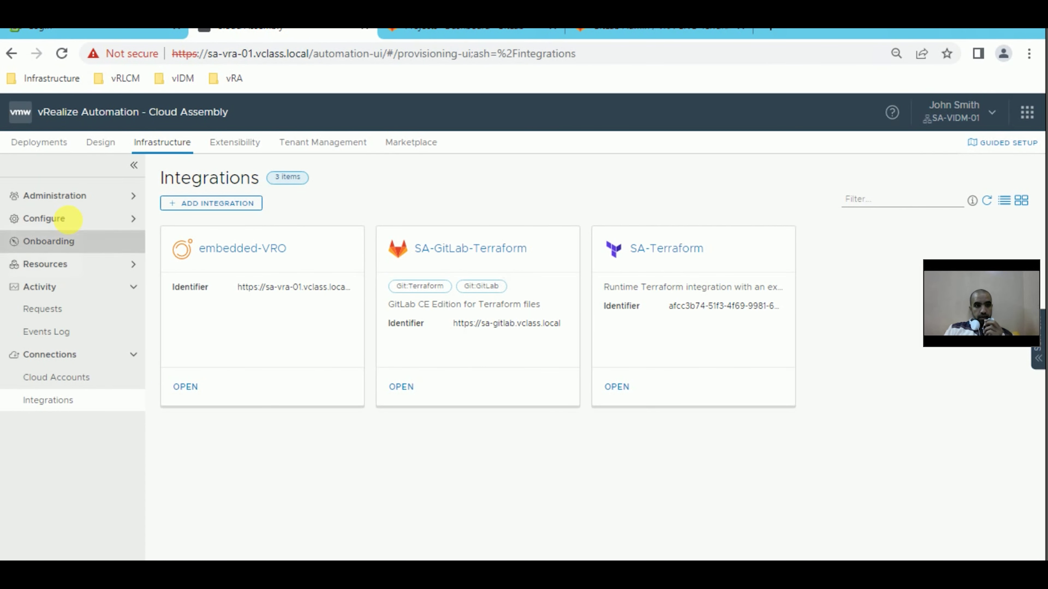
{"action": "left_click", "coordinate": [73, 223]}
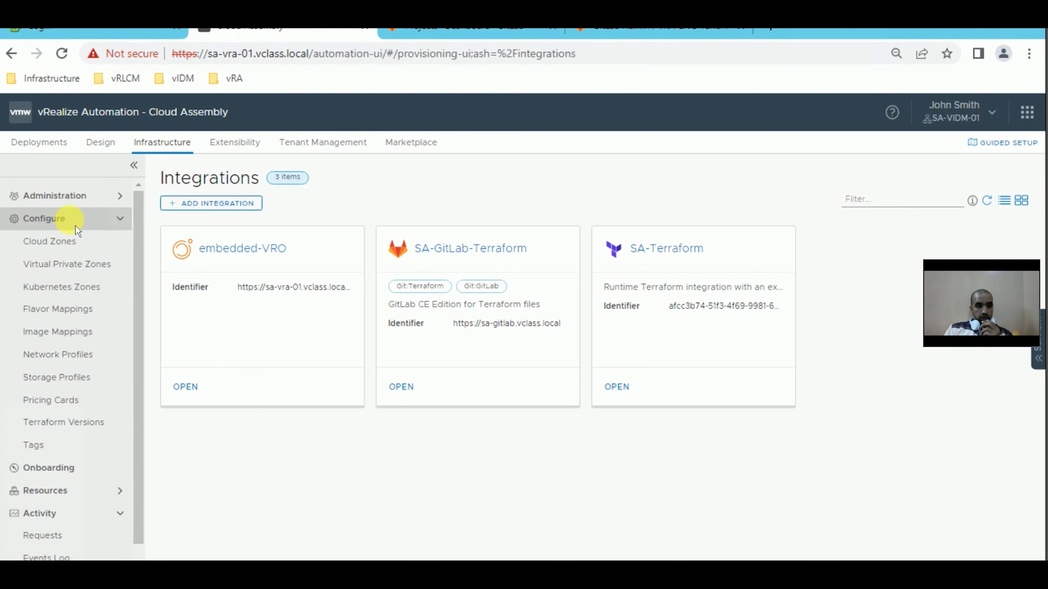
{"action": "left_click", "coordinate": [94, 430]}
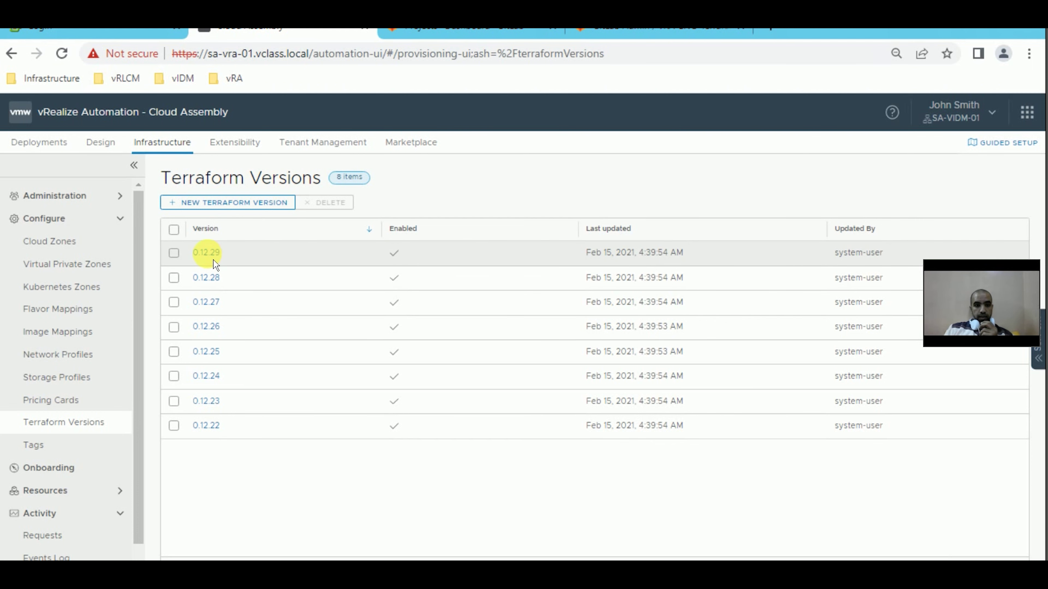
{"action": "left_click", "coordinate": [206, 253]}
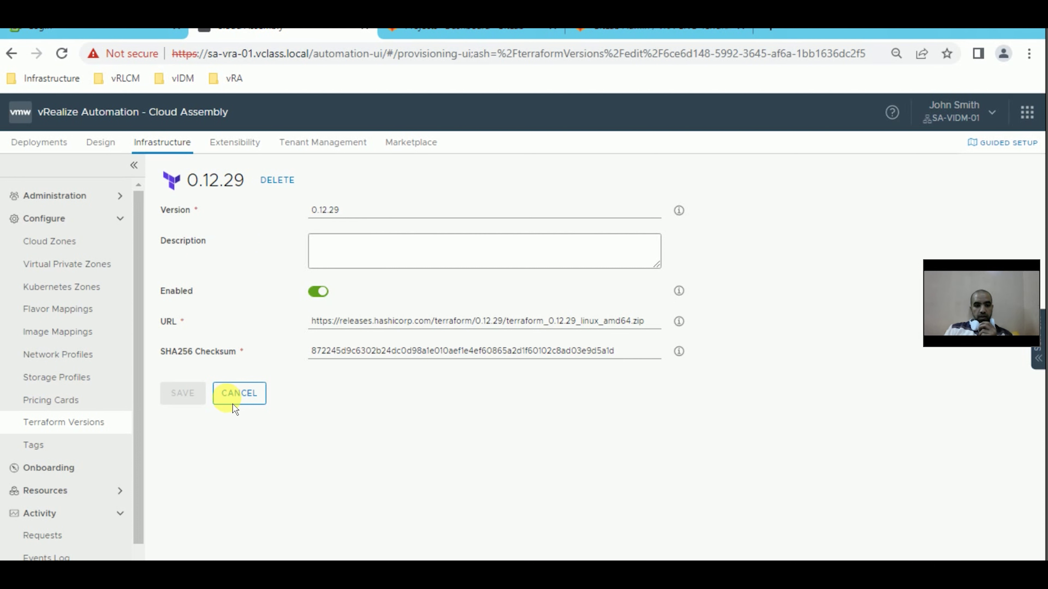
{"action": "left_click", "coordinate": [255, 409]}
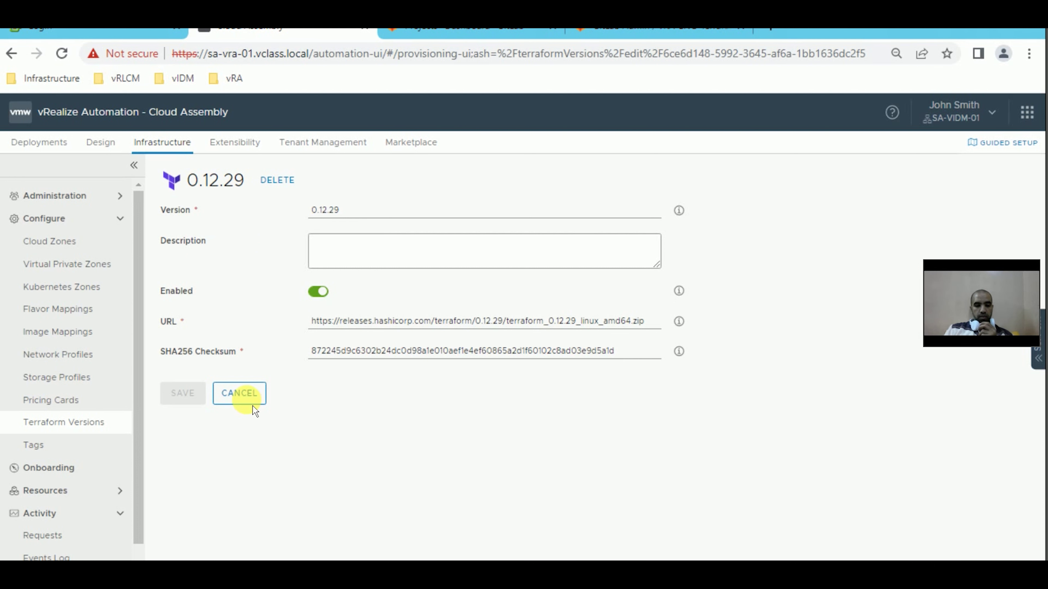
{"action": "left_click", "coordinate": [249, 408]}
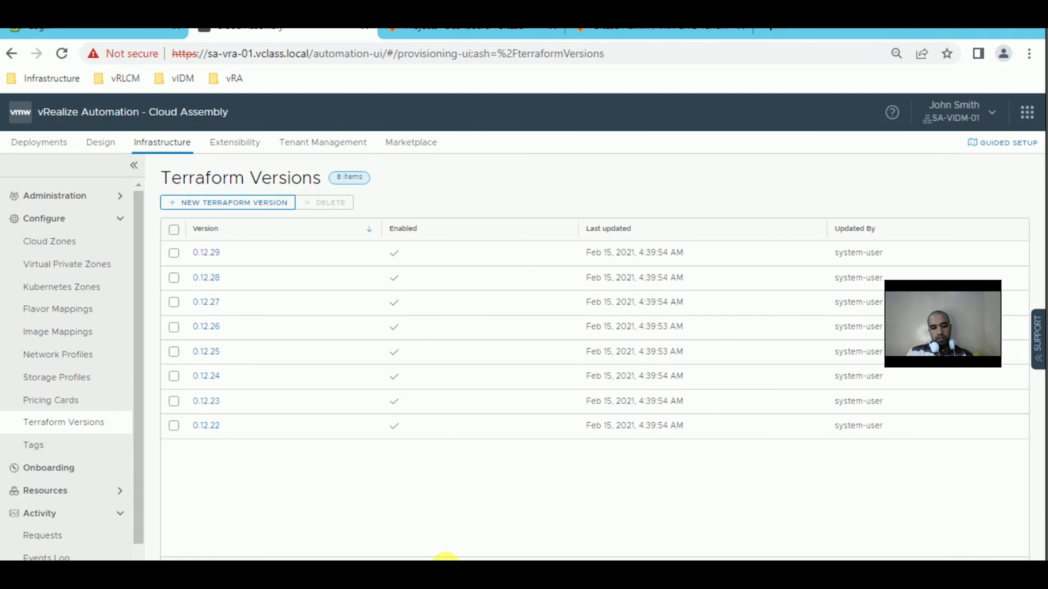
Review the Lab 31 task outline and browse the lab manual's table of contents through its final labs.
{"action": "key", "text": "alt+Tab"}
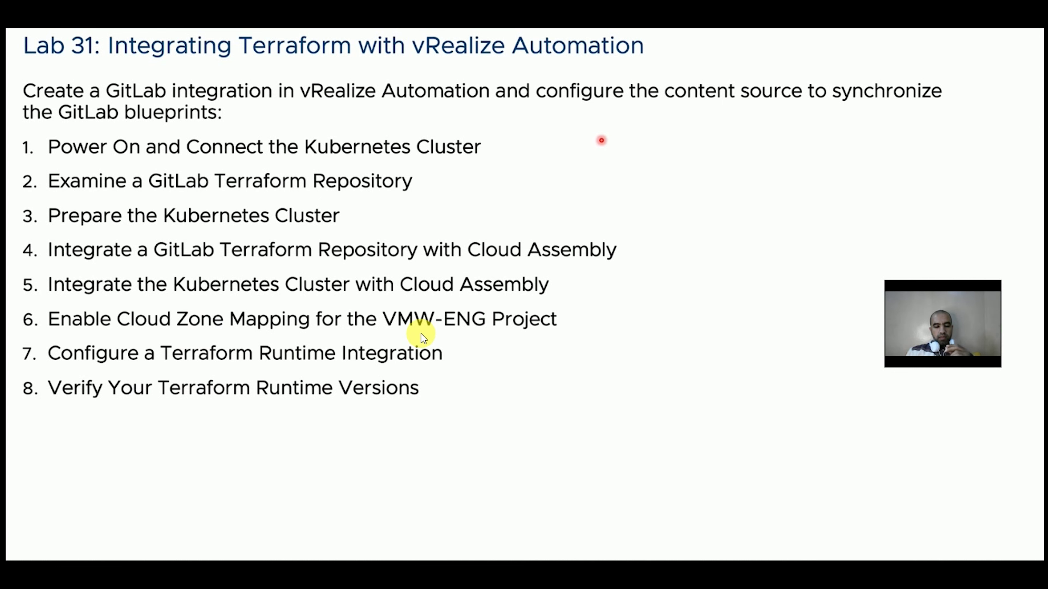
{"action": "key", "text": "alt+Tab"}
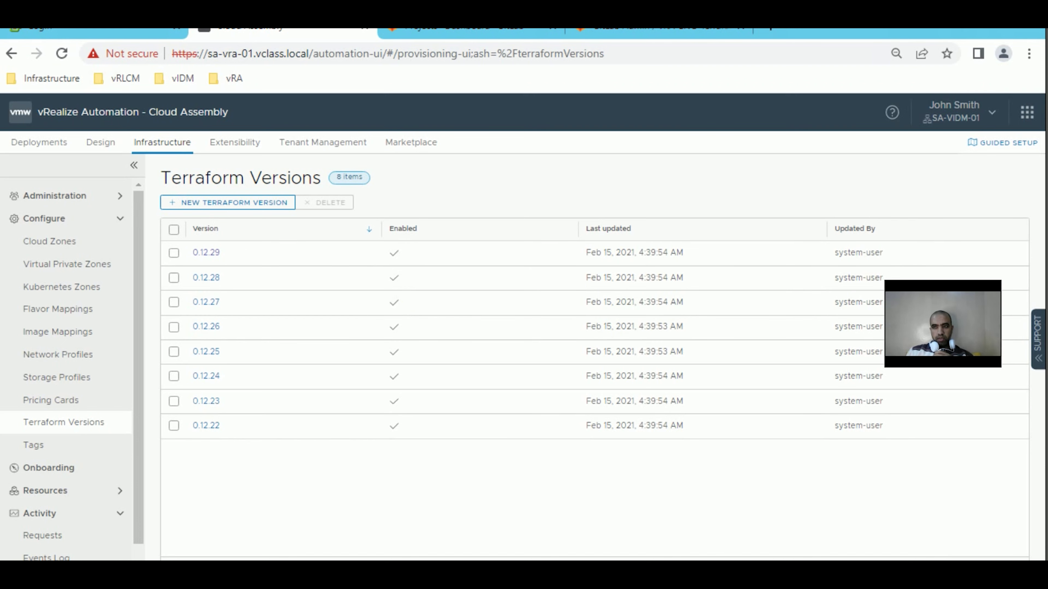
{"action": "mouse_move", "coordinate": [892, 108]}
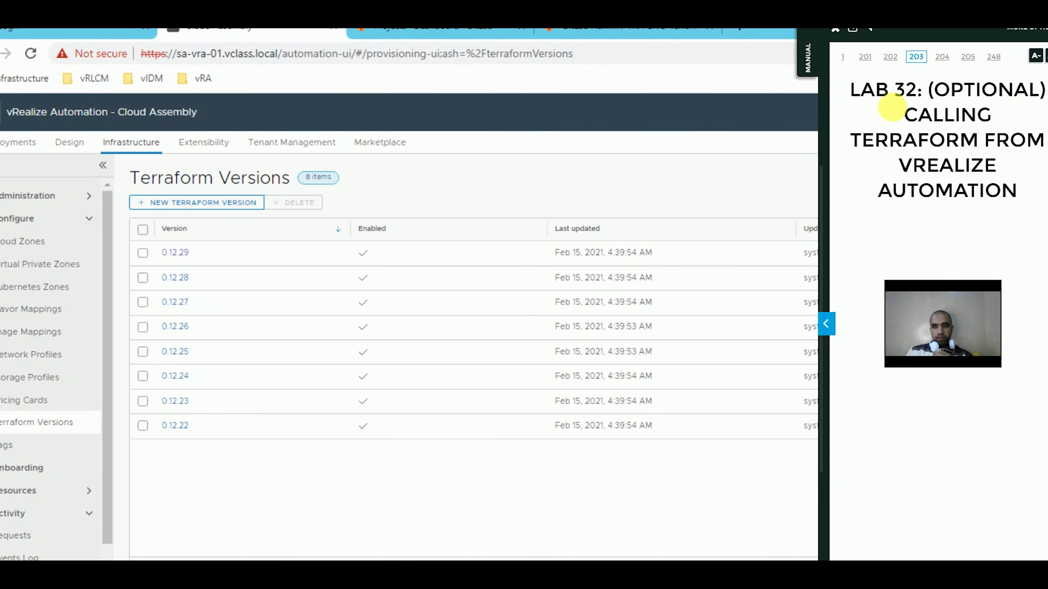
{"action": "left_click", "coordinate": [1030, 32]}
{"action": "left_click", "coordinate": [1010, 40]}
{"action": "scroll", "coordinate": [468, 341], "scroll_direction": "down", "scroll_amount": 8}
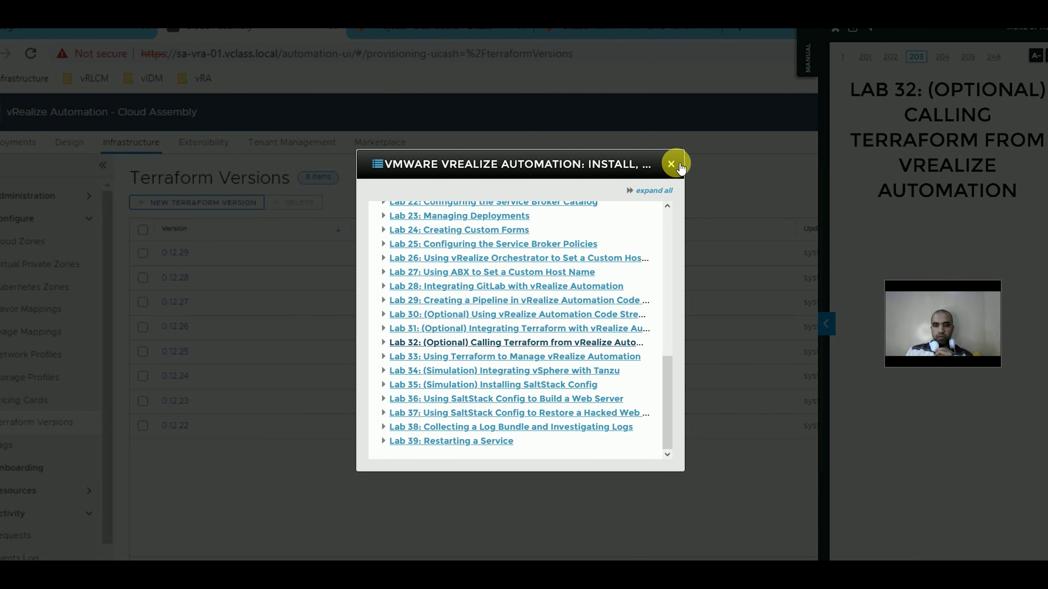
{"action": "left_click", "coordinate": [671, 164]}
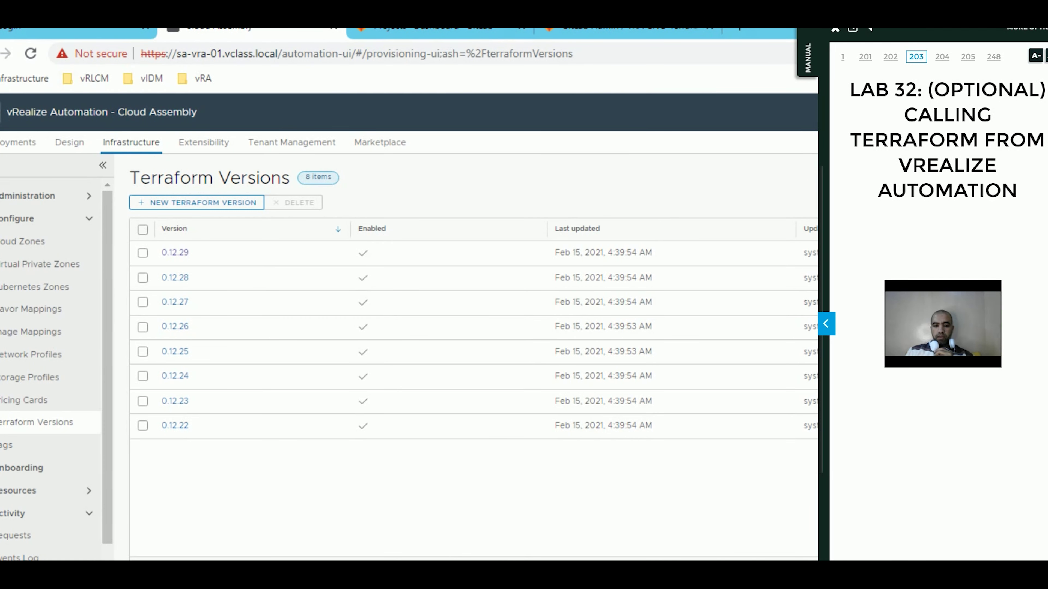